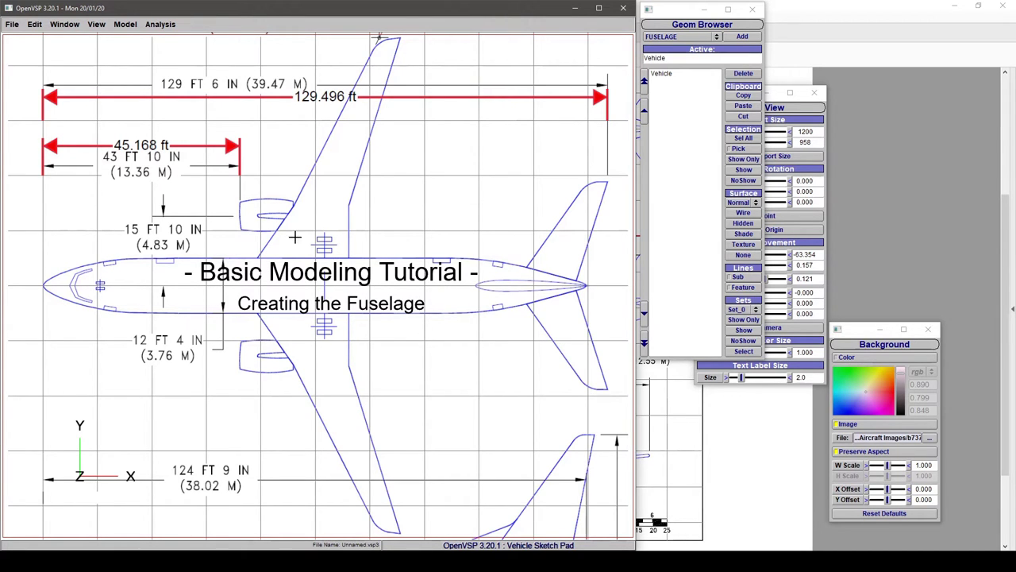
- Add a FUSELAGE component from the Geom Browser, view its Design settings, then switch to the 737-800 PDF
{"action": "left_click", "coordinate": [679, 38]}
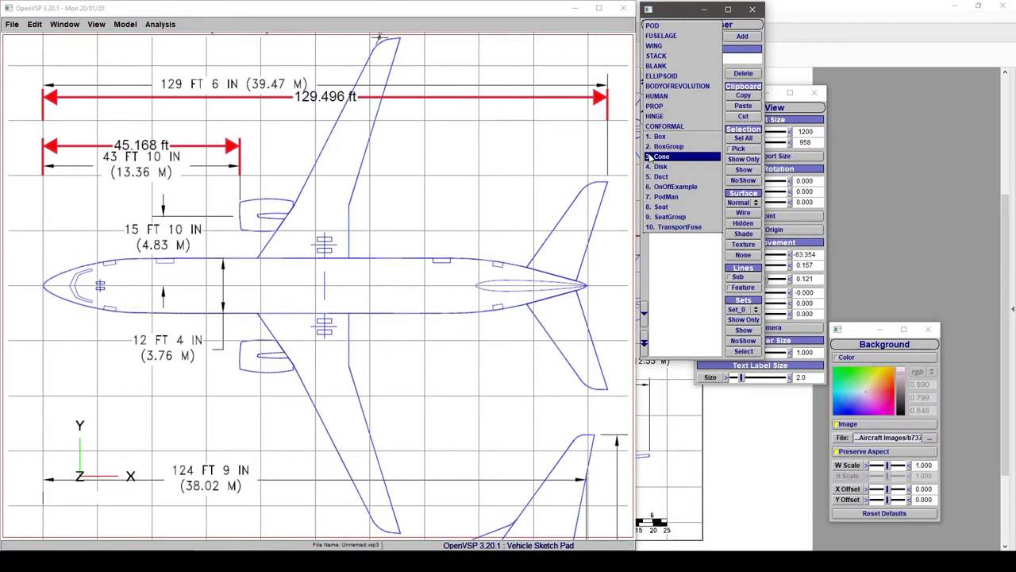
{"action": "left_click", "coordinate": [672, 36]}
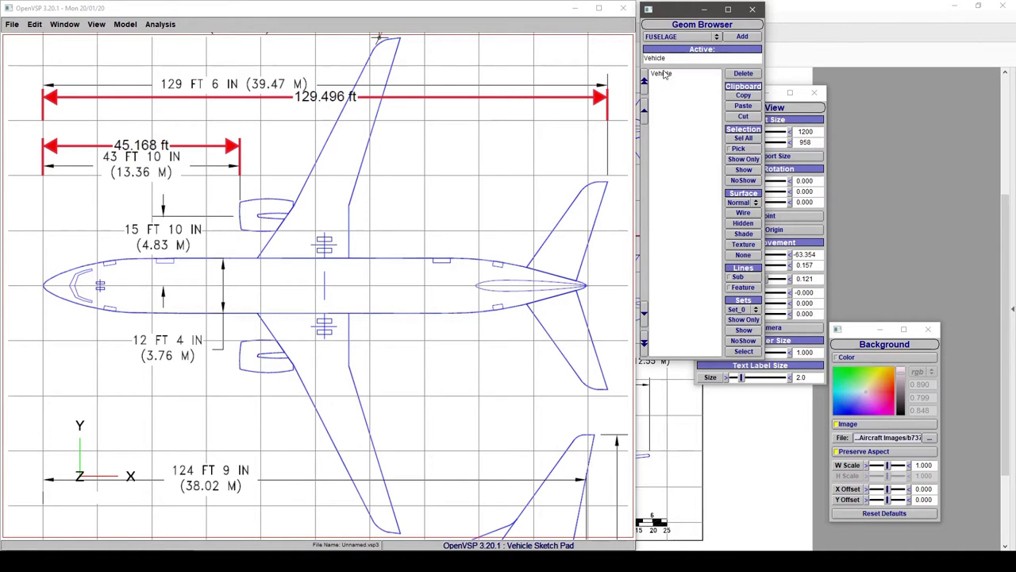
{"action": "left_click", "coordinate": [740, 36]}
{"action": "left_click", "coordinate": [870, 89]}
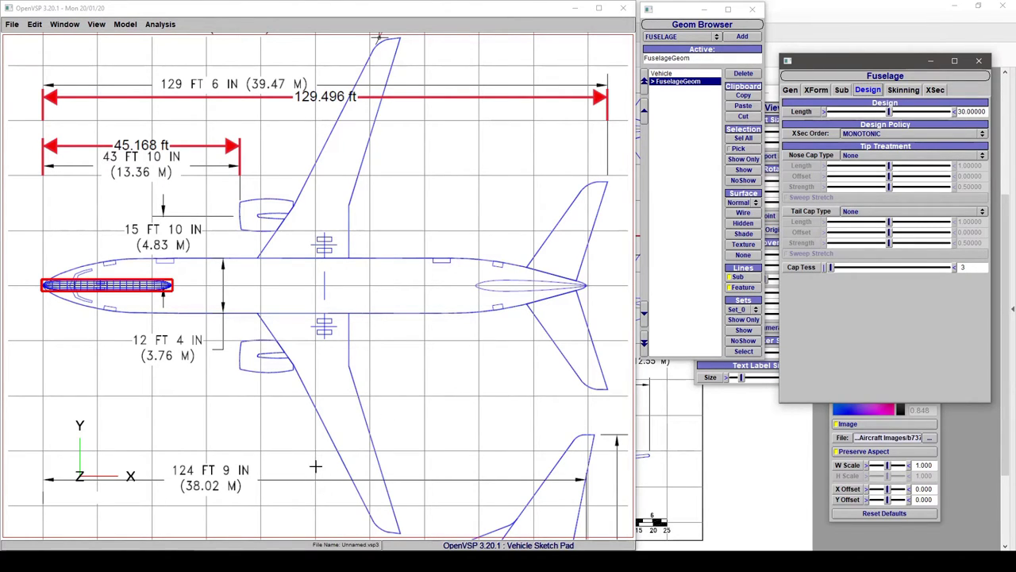
{"action": "key", "text": "alt+Tab"}
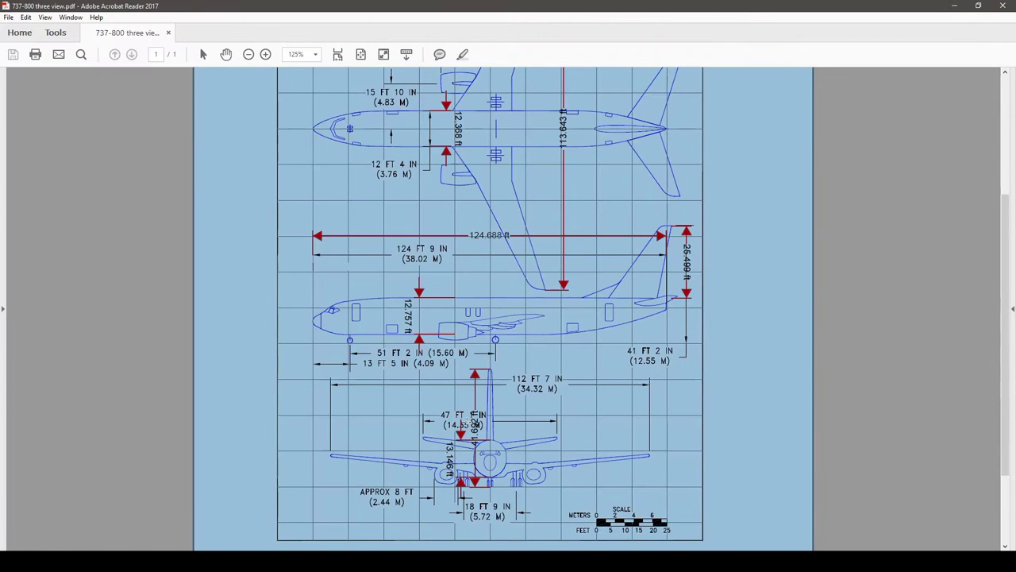
- Deselect the PDF page to read the 124.688 ft length and 12.757 ft fuselage height
{"action": "left_click", "coordinate": [142, 245]}
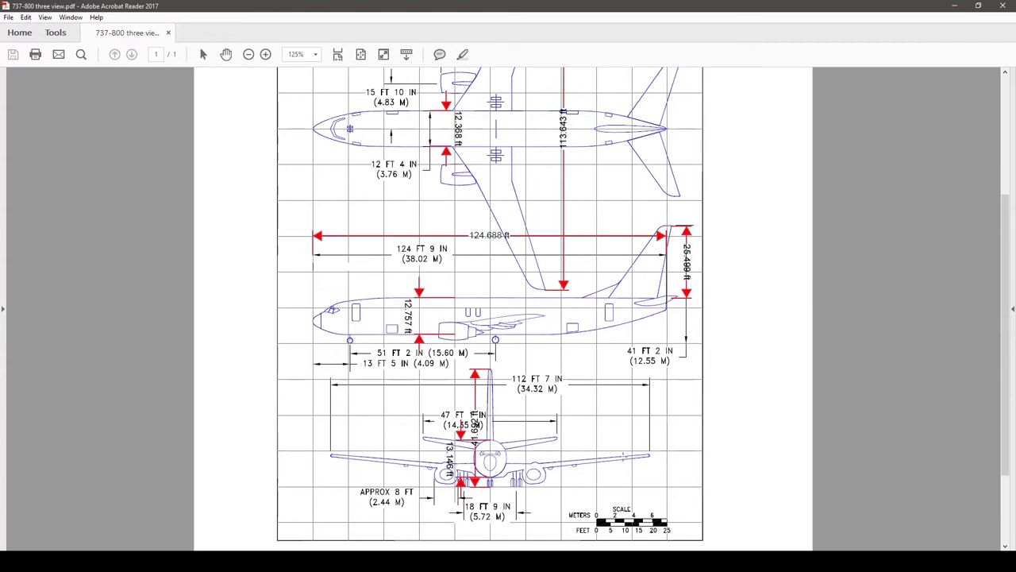
- Back in OpenVSP, set the fuselage Design Length to 124.75
{"action": "left_click", "coordinate": [742, 516]}
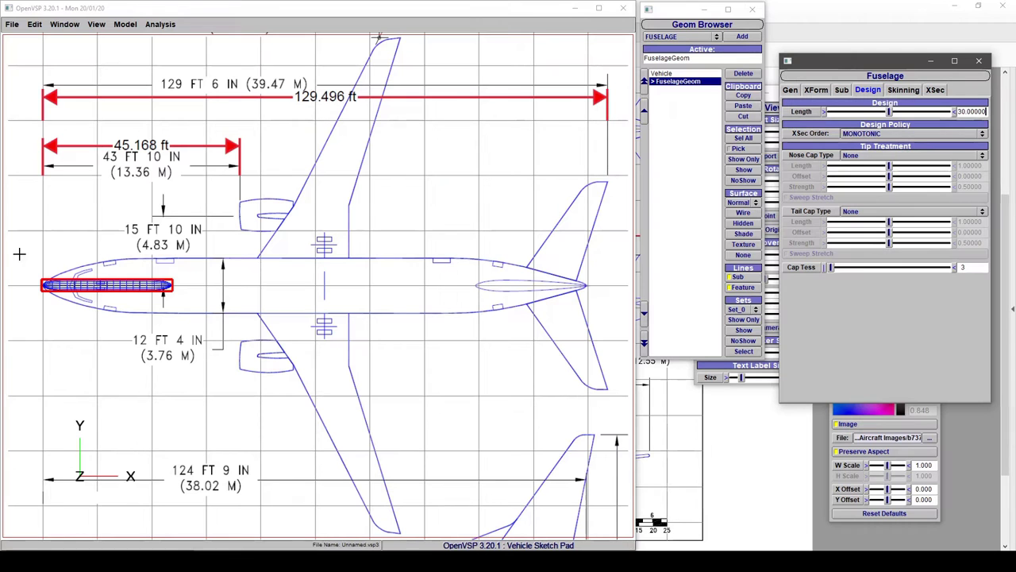
{"action": "double_click", "coordinate": [963, 111]}
{"action": "type", "text": "124.75"}
{"action": "key", "text": "Return"}
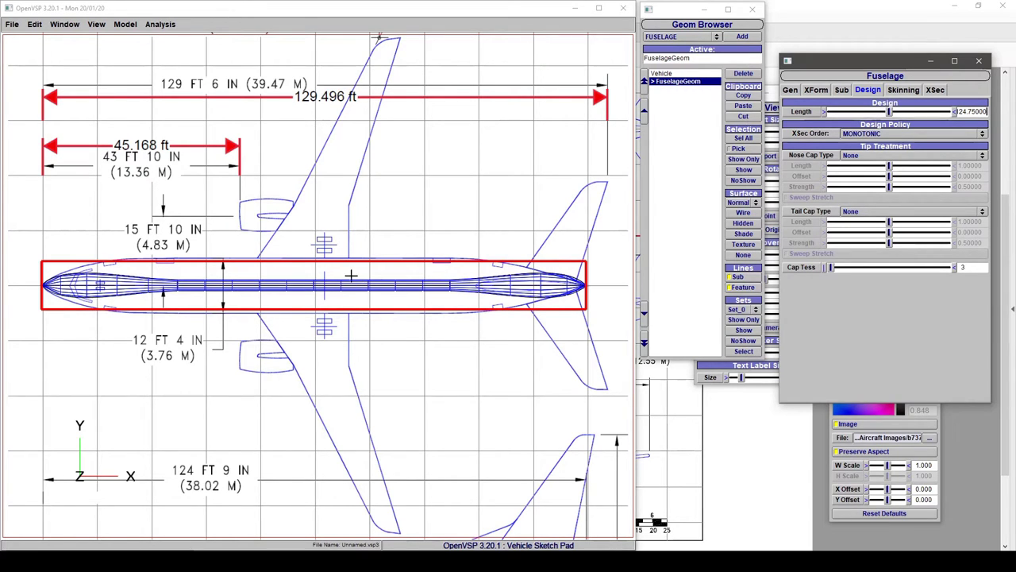
- Move the Fuselage window aside and bring up View > Adjust View, placed off the drawing
{"action": "left_click_drag", "start_coordinate": [886, 61], "coordinate": [782, 191]}
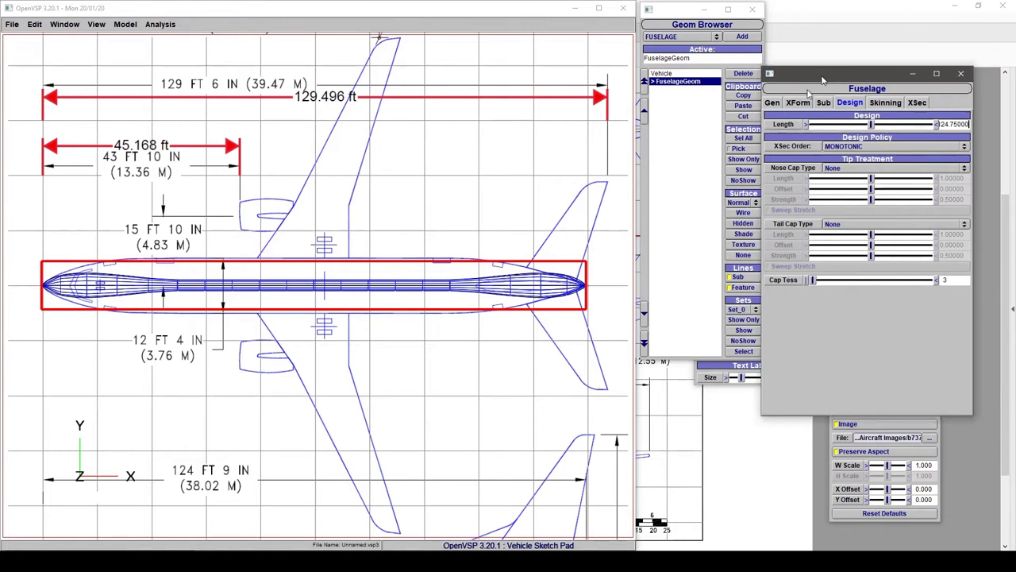
{"action": "left_click_drag", "start_coordinate": [732, 93], "coordinate": [457, 70]}
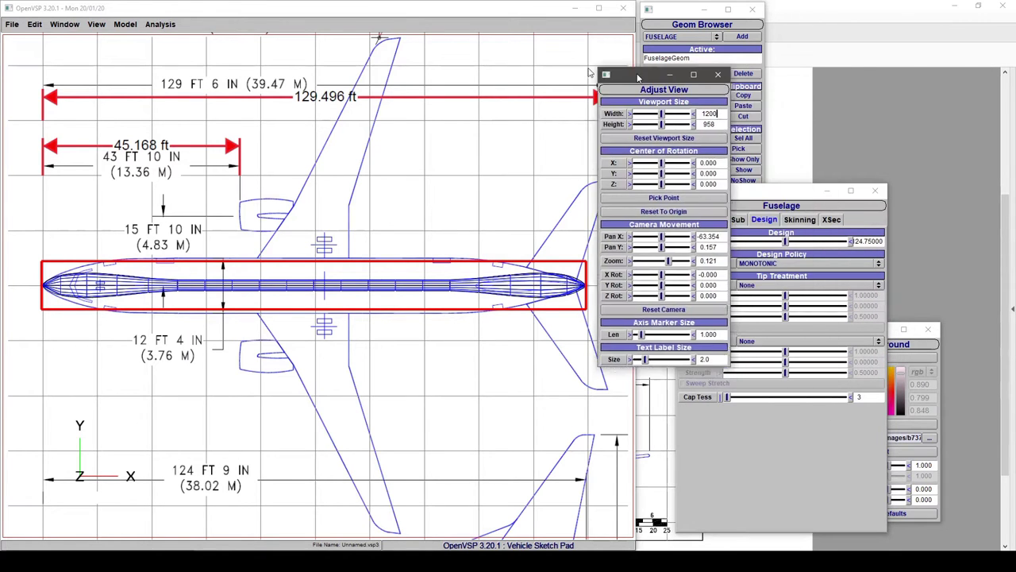
{"action": "left_click", "coordinate": [96, 24]}
{"action": "left_click", "coordinate": [112, 150]}
{"action": "left_click_drag", "start_coordinate": [450, 74], "coordinate": [837, 42]}
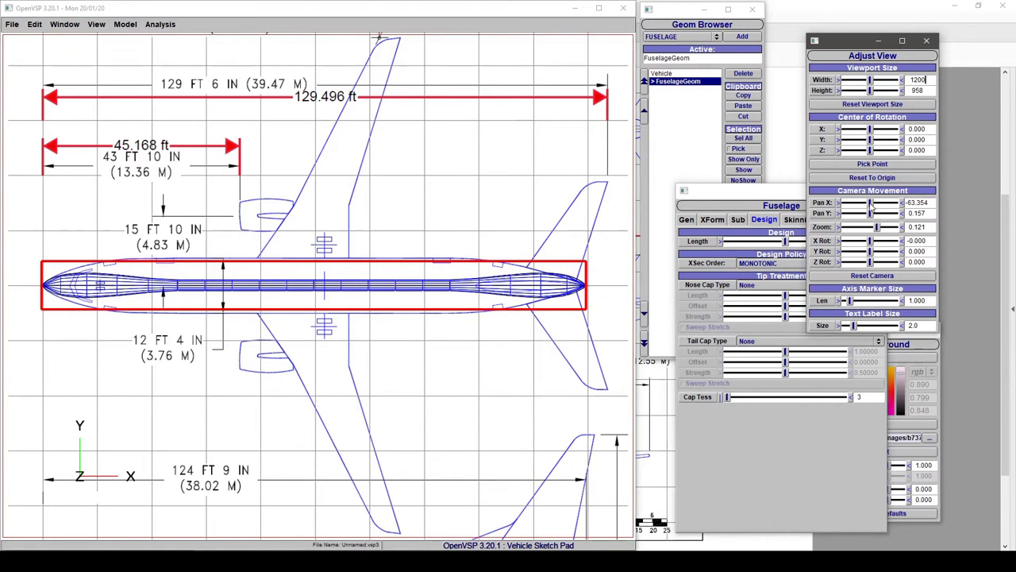
- Drag Pan X and Pan Y to line the fuselage up over the 737 top view
{"action": "mouse_move", "coordinate": [870, 203]}
{"action": "left_mouse_down"}
{"action": "mouse_move", "coordinate": [861, 205]}
{"action": "mouse_move", "coordinate": [871, 206]}
{"action": "left_mouse_up"}
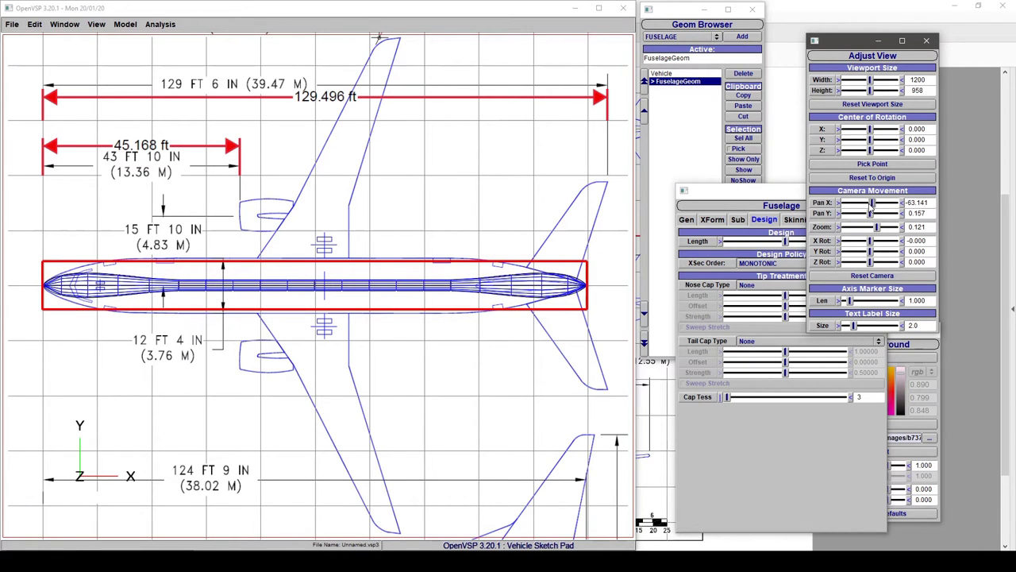
{"action": "mouse_move", "coordinate": [871, 205]}
{"action": "left_mouse_down"}
{"action": "mouse_move", "coordinate": [871, 235]}
{"action": "mouse_move", "coordinate": [881, 232]}
{"action": "left_mouse_up"}
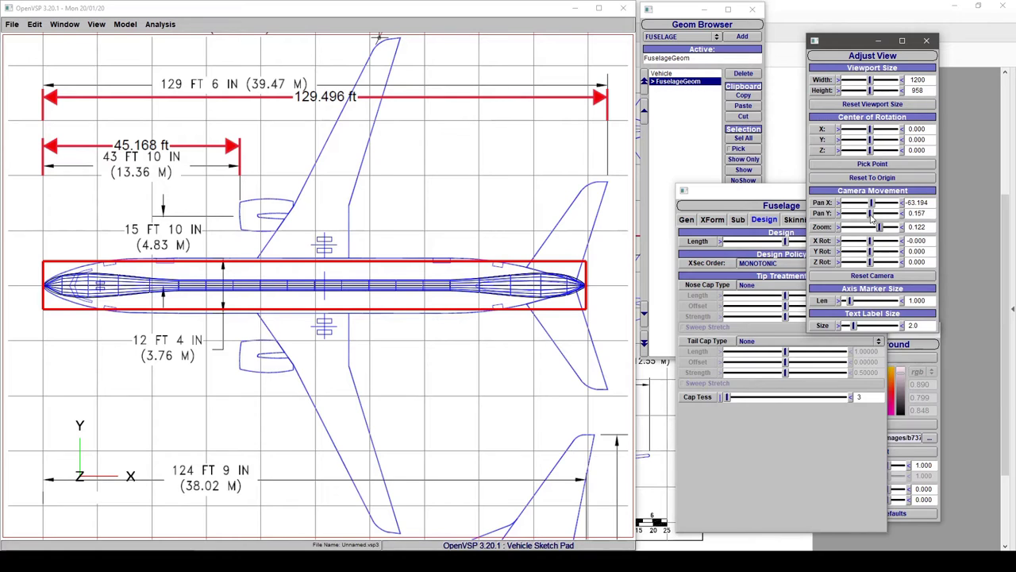
{"action": "left_click_drag", "start_coordinate": [871, 212], "coordinate": [868, 214]}
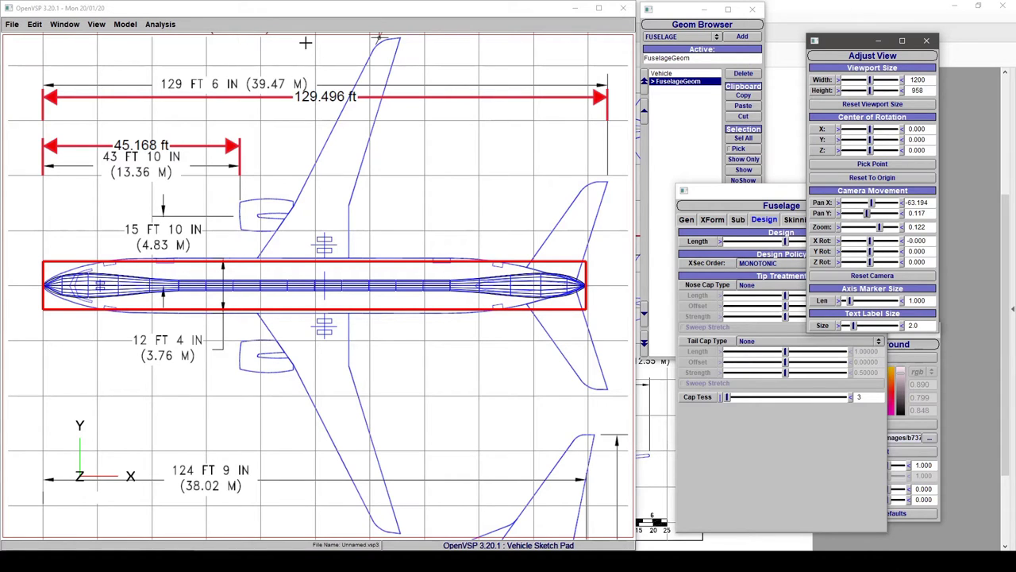
{"action": "left_click", "coordinate": [262, 26]}
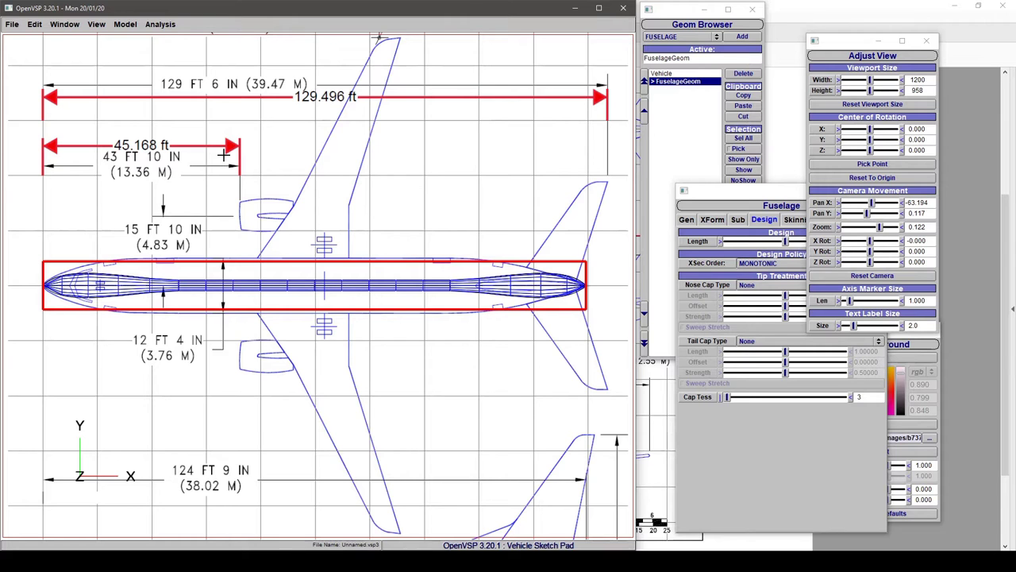
{"action": "right_click_drag", "start_coordinate": [170, 370], "coordinate": [169, 286]}
{"action": "mouse_move", "coordinate": [169, 286]}
{"action": "left_mouse_down"}
{"action": "mouse_move", "coordinate": [352, 119]}
{"action": "mouse_move", "coordinate": [284, 211]}
{"action": "left_mouse_up"}
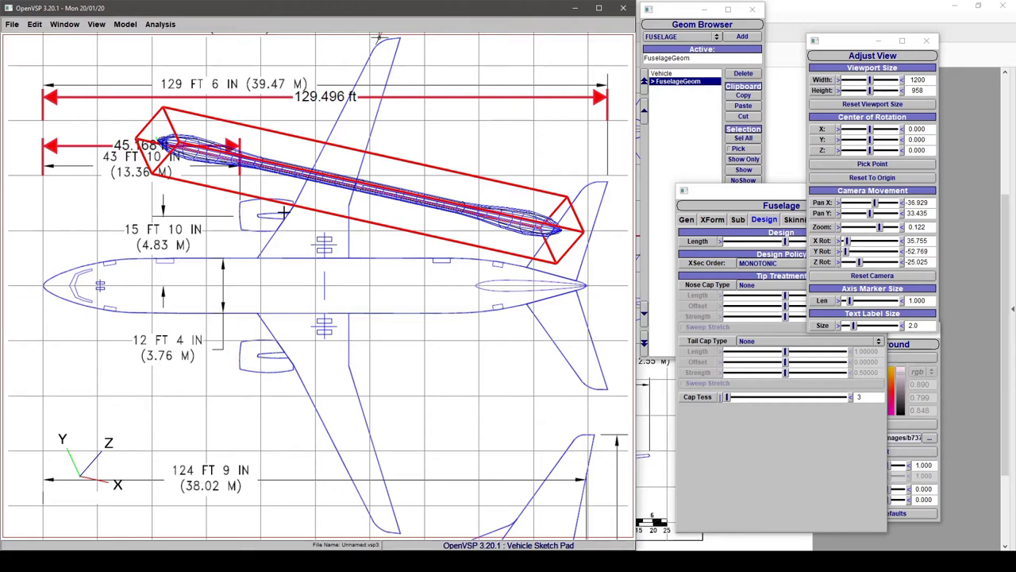
{"action": "key", "text": "F5"}
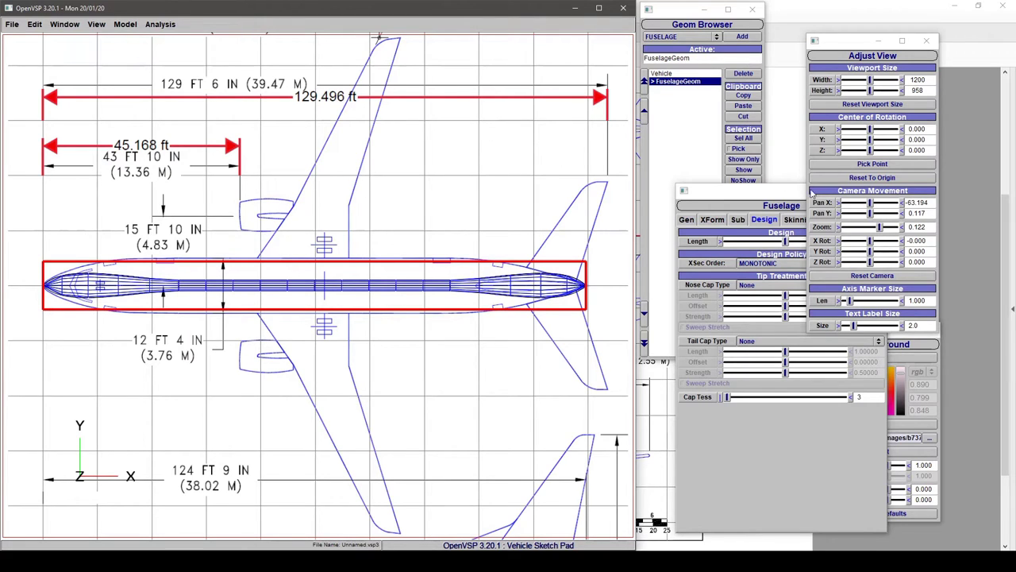
{"action": "left_click", "coordinate": [771, 200]}
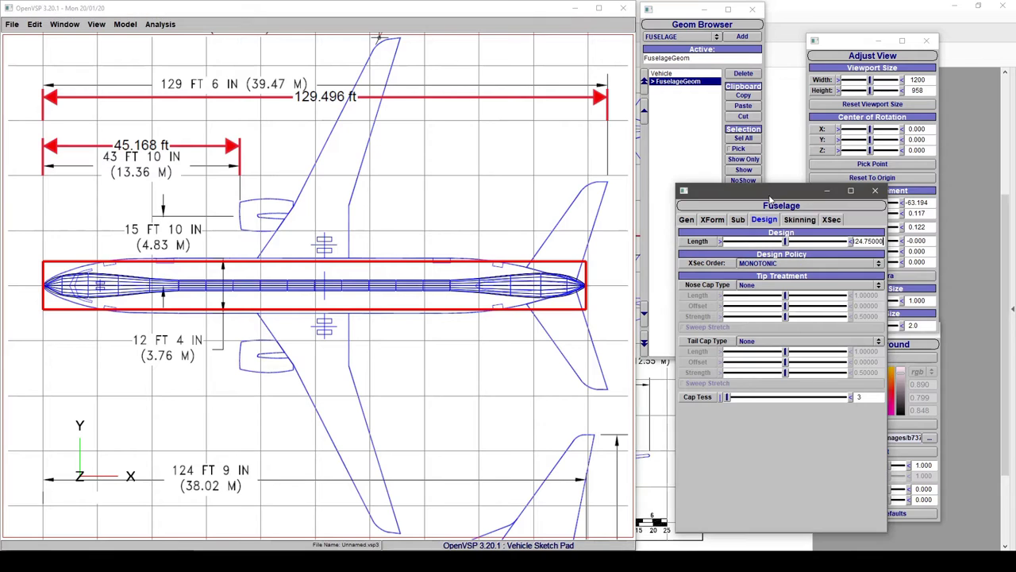
- On the XSec tab, give cross-section 1 width 12.3333 and nudge its X rearward to 0.269
{"action": "left_click", "coordinate": [831, 222]}
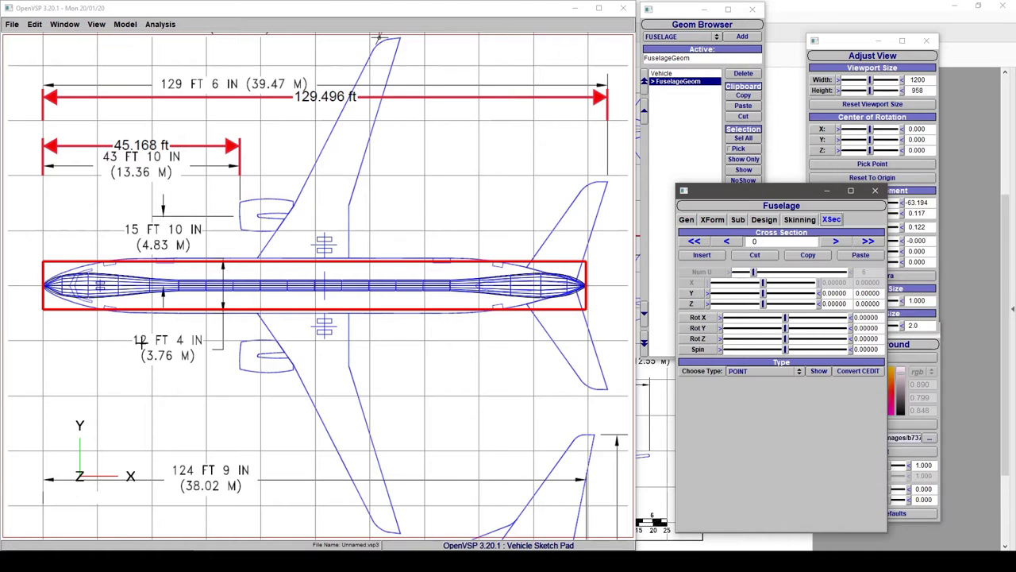
{"action": "left_click", "coordinate": [835, 242]}
{"action": "left_click_drag", "start_coordinate": [880, 395], "coordinate": [853, 395]}
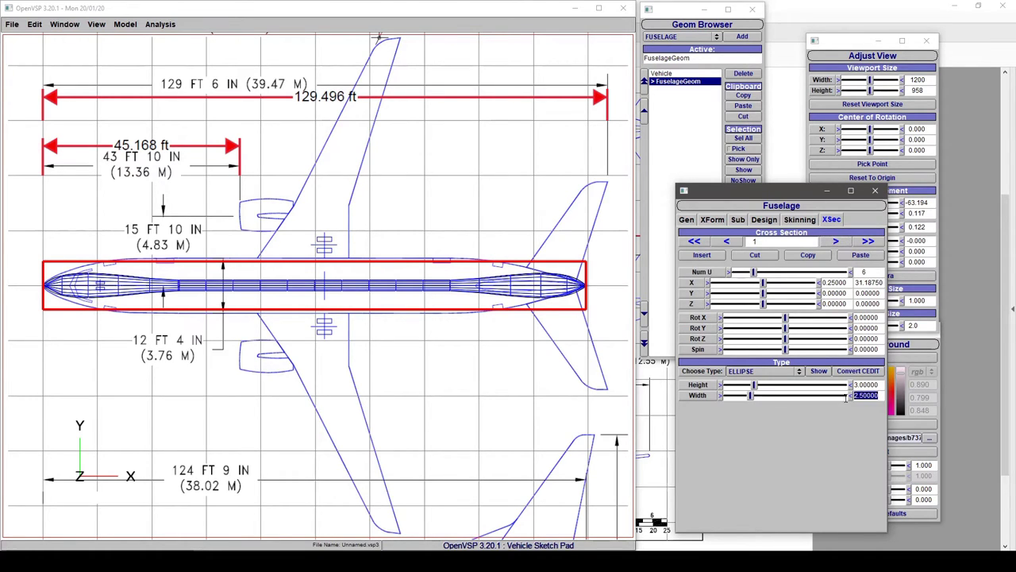
{"action": "type", "text": "12."}
{"action": "type", "text": "3333"}
{"action": "key", "text": "Return"}
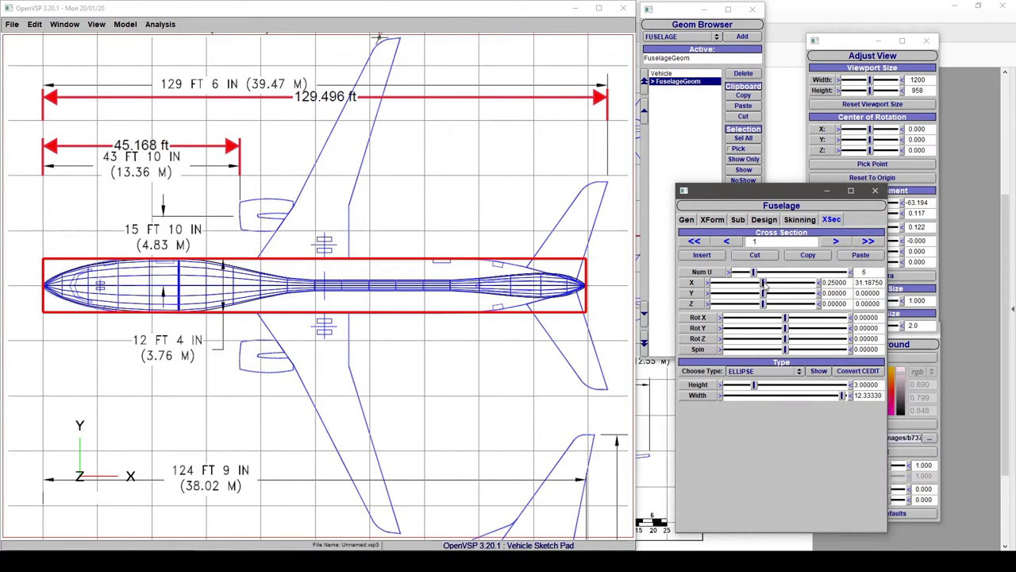
{"action": "left_click_drag", "start_coordinate": [764, 287], "coordinate": [768, 289]}
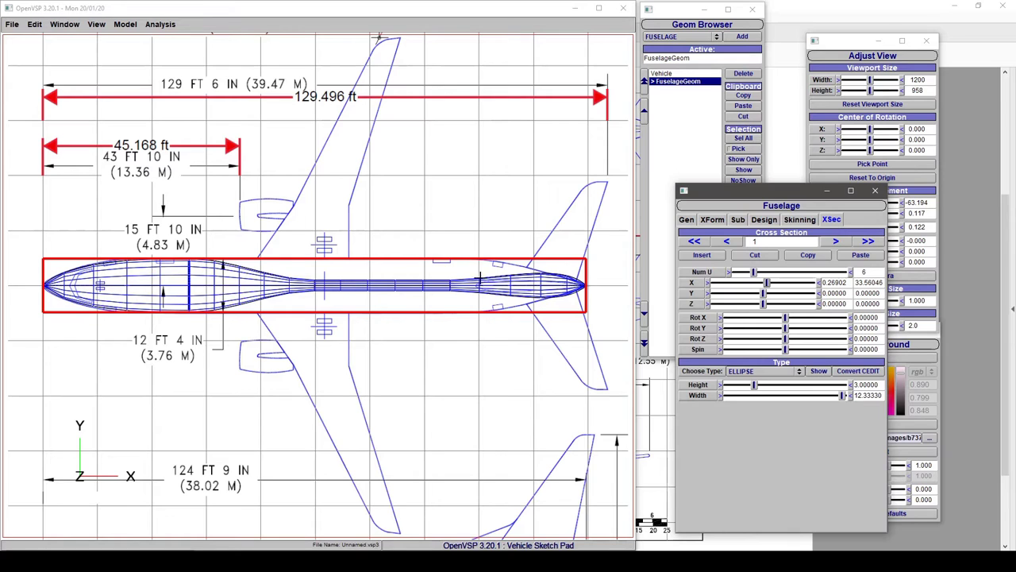
{"action": "left_click", "coordinate": [837, 242]}
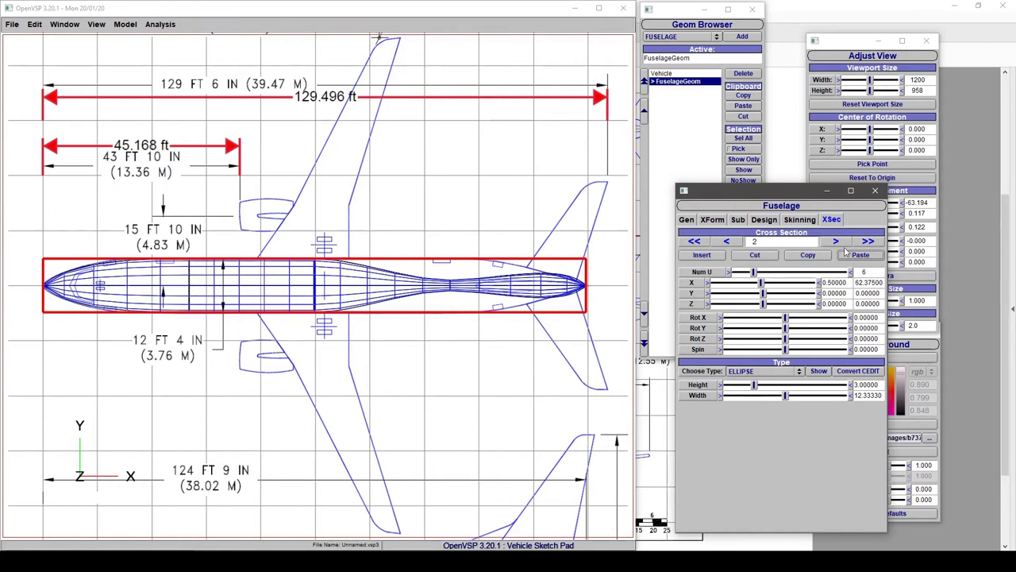
- Paste the 12.333 width onto cross-section 3 and nudge its X forward to 0.734
{"action": "left_click", "coordinate": [860, 255]}
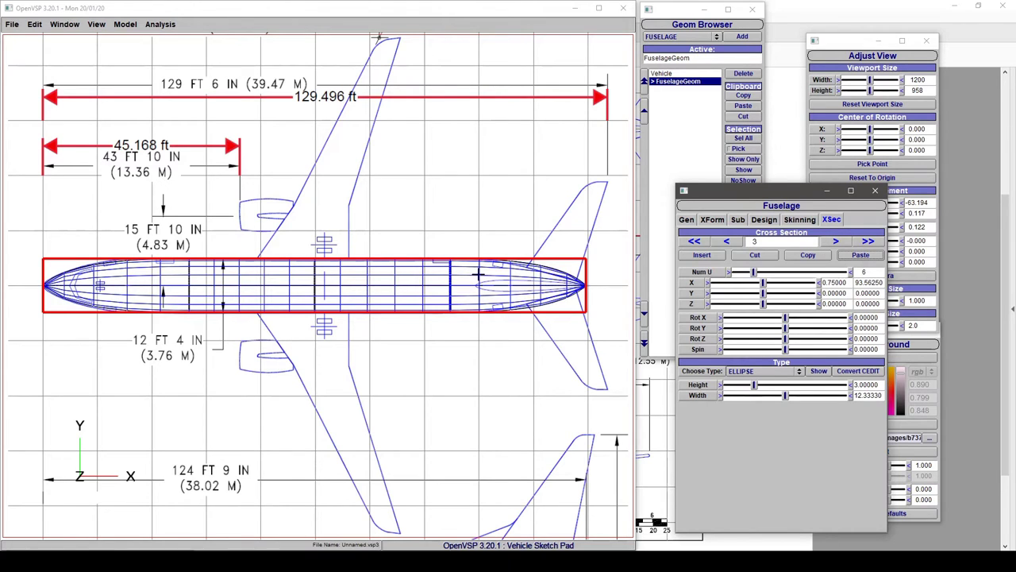
{"action": "left_click_drag", "start_coordinate": [763, 282], "coordinate": [760, 283]}
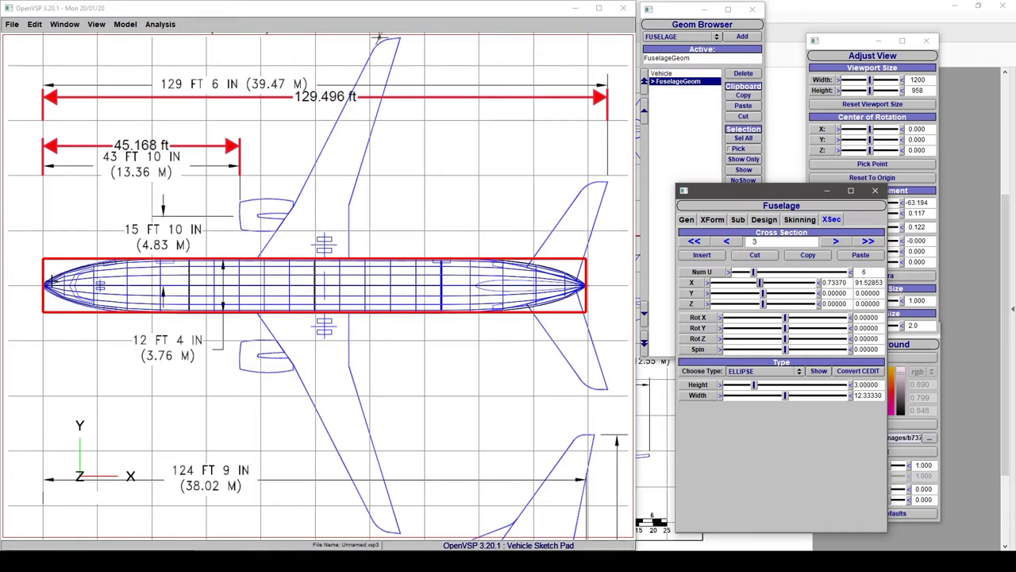
{"action": "mouse_move", "coordinate": [159, 269]}
{"action": "right_mouse_down"}
{"action": "mouse_move", "coordinate": [262, 233]}
{"action": "mouse_move", "coordinate": [268, 366]}
{"action": "mouse_move", "coordinate": [374, 275]}
{"action": "right_mouse_up"}
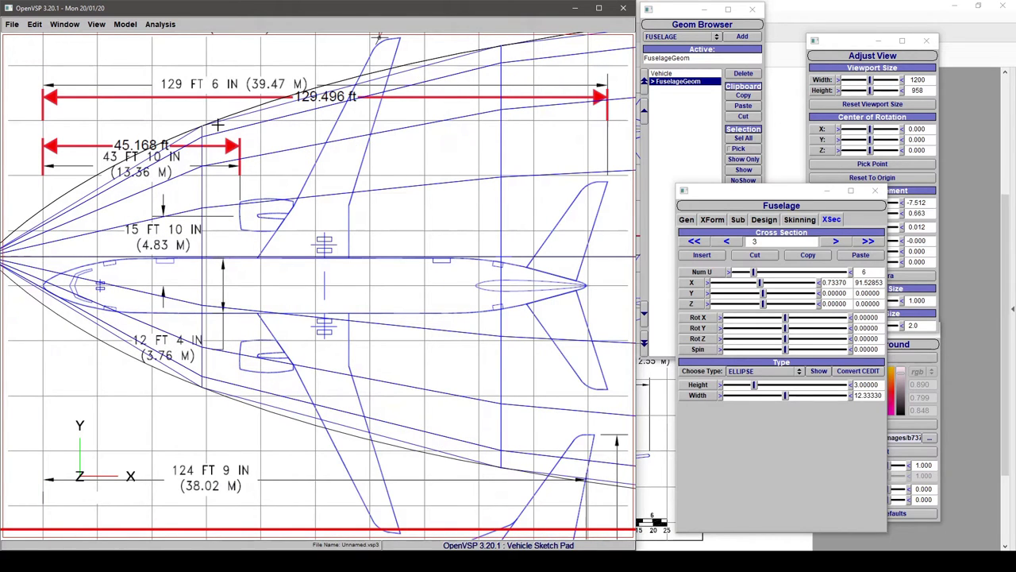
- Set cross-section 1's Num U resolution to 21
{"action": "right_click_drag", "start_coordinate": [218, 125], "coordinate": [169, 173]}
{"action": "right_click_drag", "start_coordinate": [219, 201], "coordinate": [263, 212]}
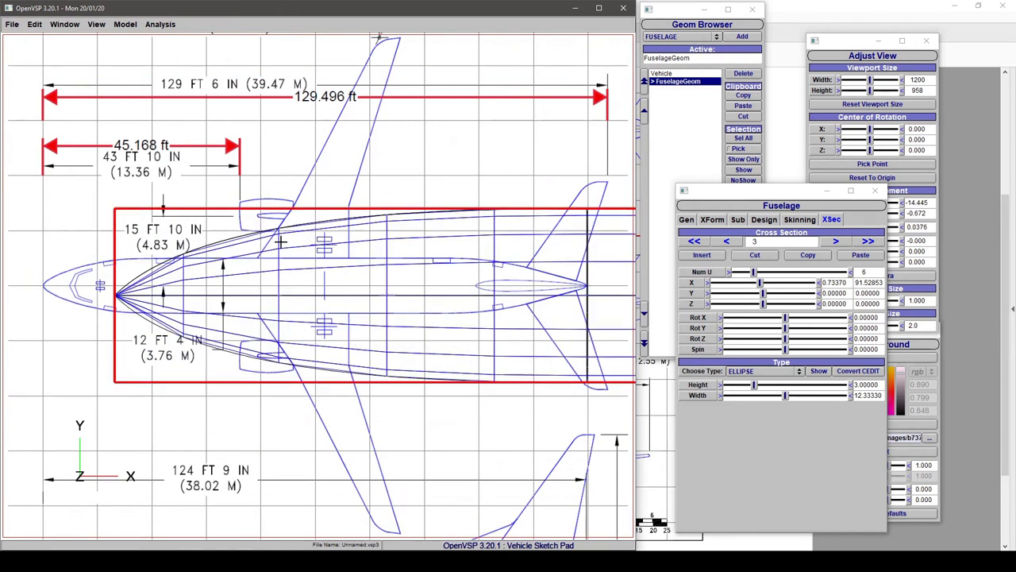
{"action": "left_click", "coordinate": [732, 243]}
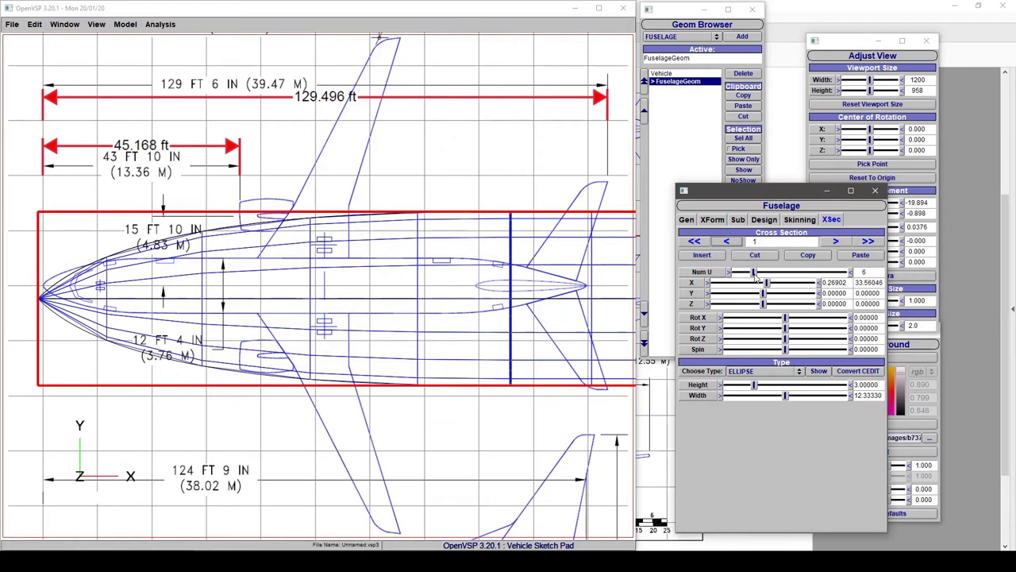
{"action": "left_click_drag", "start_coordinate": [756, 275], "coordinate": [833, 275]}
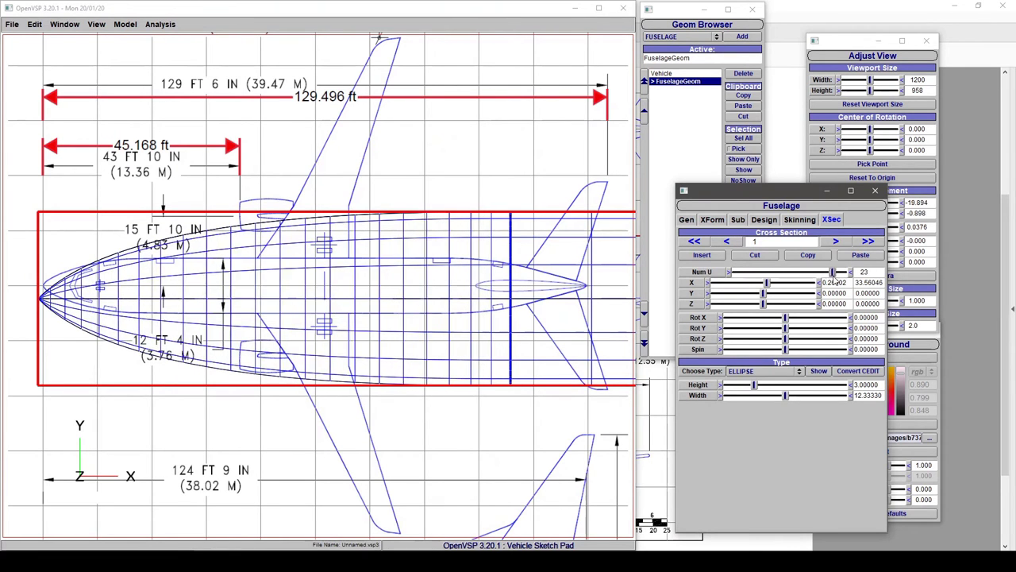
{"action": "left_click_drag", "start_coordinate": [835, 275], "coordinate": [822, 276]}
{"action": "right_click_drag", "start_coordinate": [436, 277], "coordinate": [131, 270]}
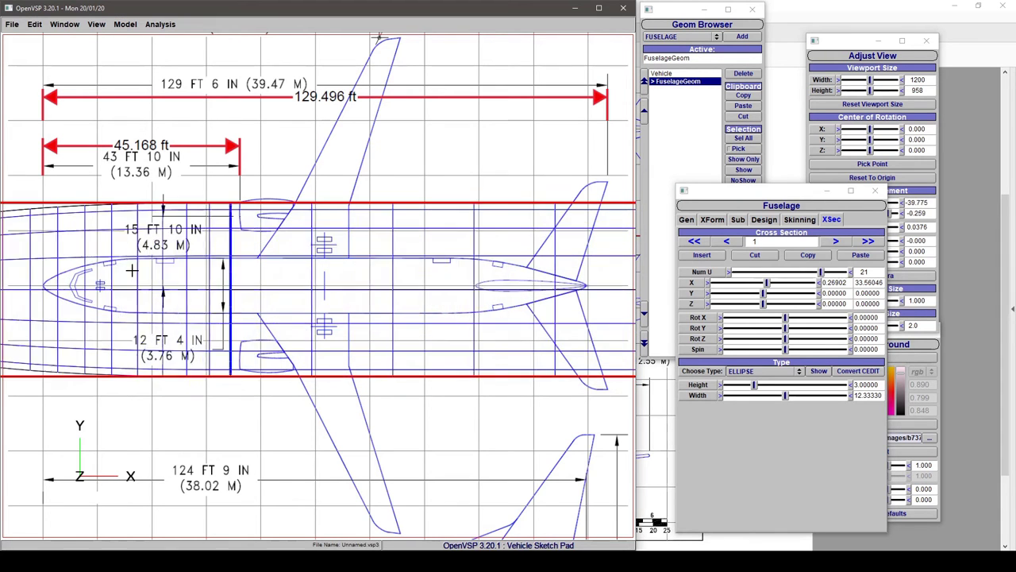
{"action": "scroll", "coordinate": [131, 270], "scroll_direction": "down", "scroll_amount": 3}
{"action": "scroll", "coordinate": [131, 270], "scroll_direction": "down", "scroll_amount": 2}
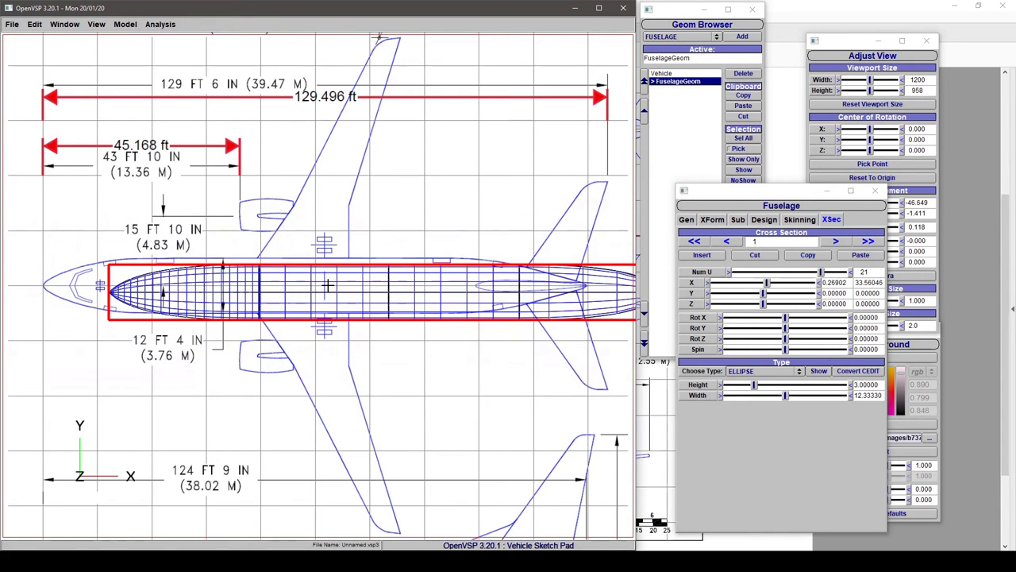
- Set Num U to 21 on cross-sections 2, 3 and the tail point 4
{"action": "left_click", "coordinate": [848, 244]}
{"action": "triple_click", "coordinate": [863, 273]}
{"action": "type", "text": "21"}
{"action": "key", "text": "Return"}
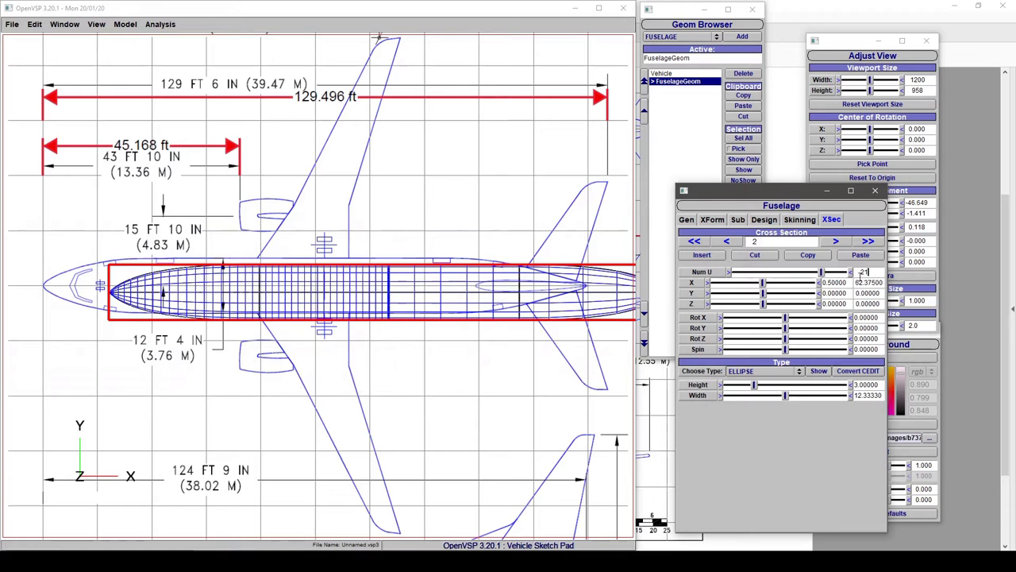
{"action": "left_click", "coordinate": [836, 241]}
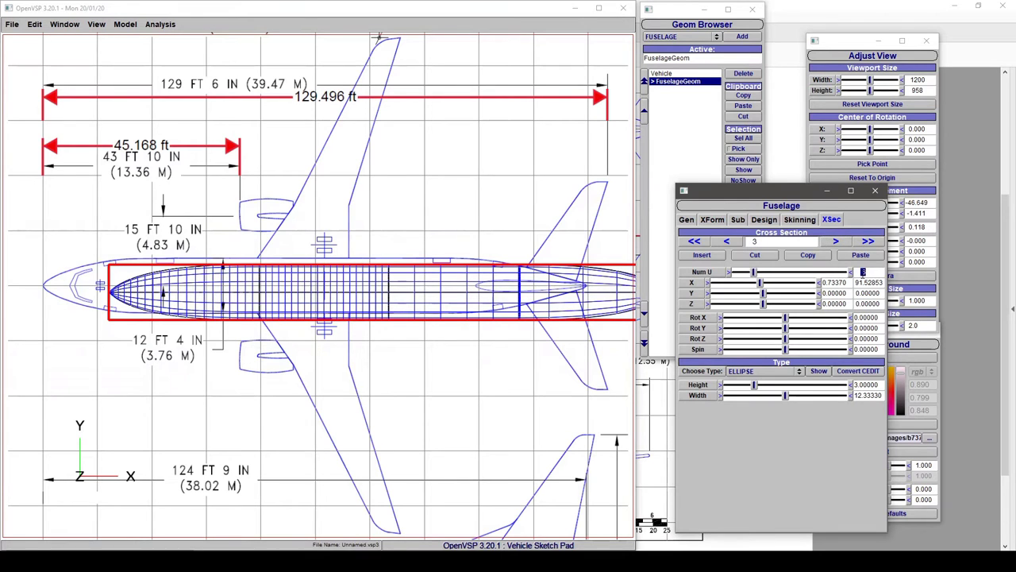
{"action": "right_click_drag", "start_coordinate": [483, 331], "coordinate": [238, 324]}
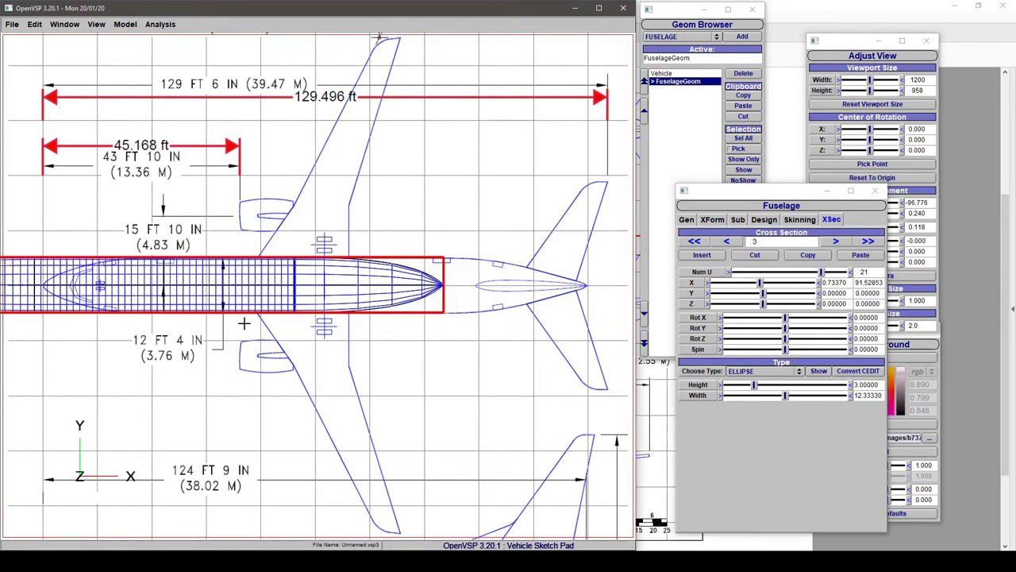
{"action": "left_click", "coordinate": [836, 241]}
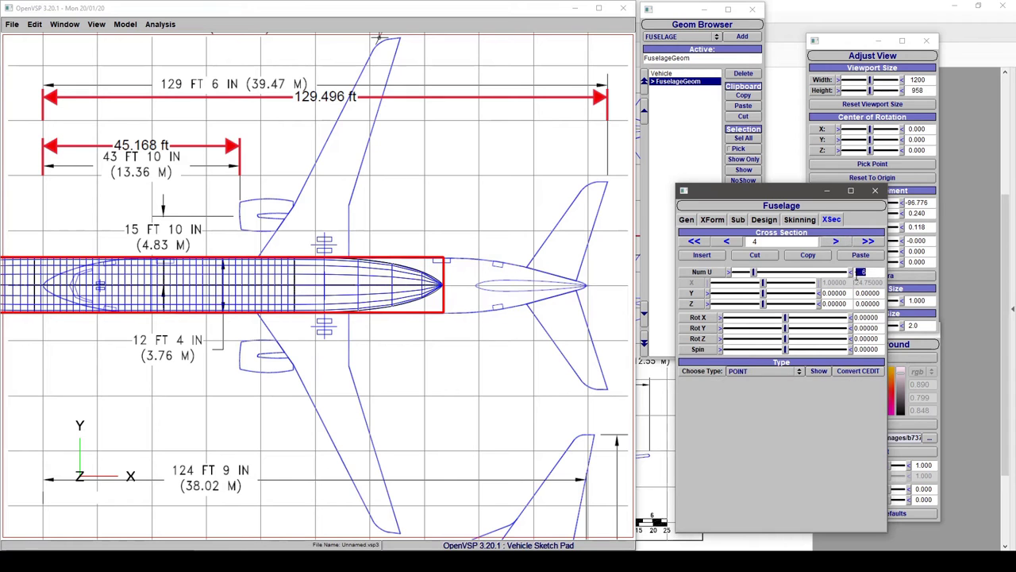
{"action": "type", "text": "21"}
{"action": "key", "text": "Return"}
{"action": "mouse_move", "coordinate": [225, 331]}
{"action": "right_mouse_down"}
{"action": "mouse_move", "coordinate": [348, 324]}
{"action": "mouse_move", "coordinate": [292, 381]}
{"action": "mouse_move", "coordinate": [304, 350]}
{"action": "right_mouse_up"}
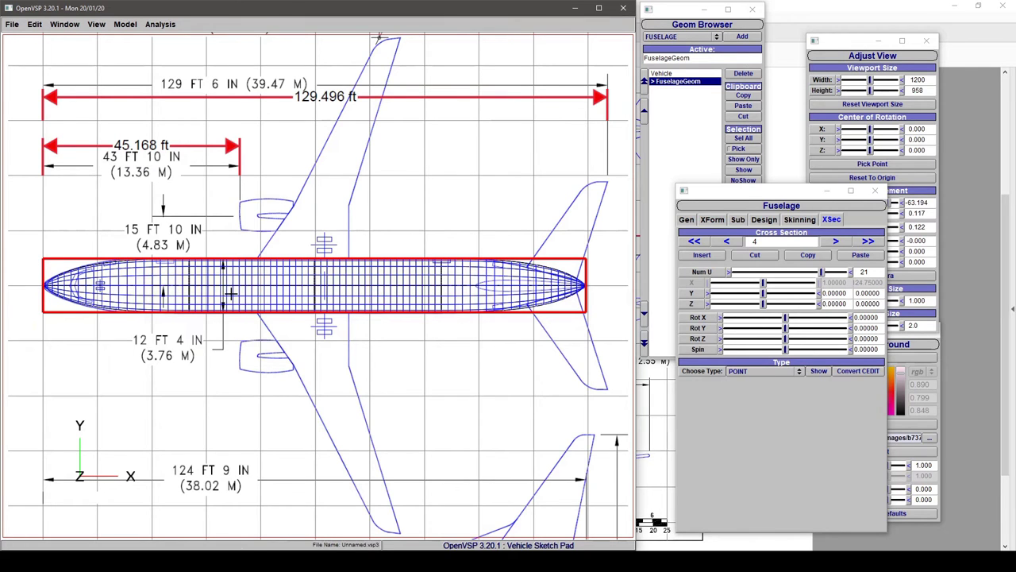
- Move the Fuselage window aside, set Surface display to None, and switch to Skinning
{"action": "mouse_move", "coordinate": [727, 191]}
{"action": "left_mouse_down"}
{"action": "mouse_move", "coordinate": [804, 161]}
{"action": "mouse_move", "coordinate": [826, 111]}
{"action": "left_mouse_up"}
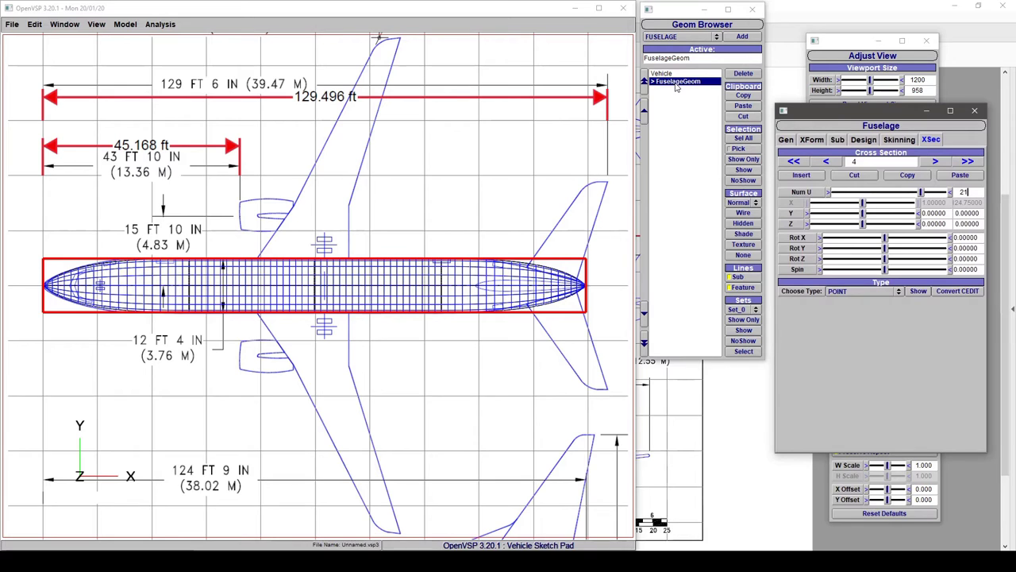
{"action": "left_click", "coordinate": [740, 256]}
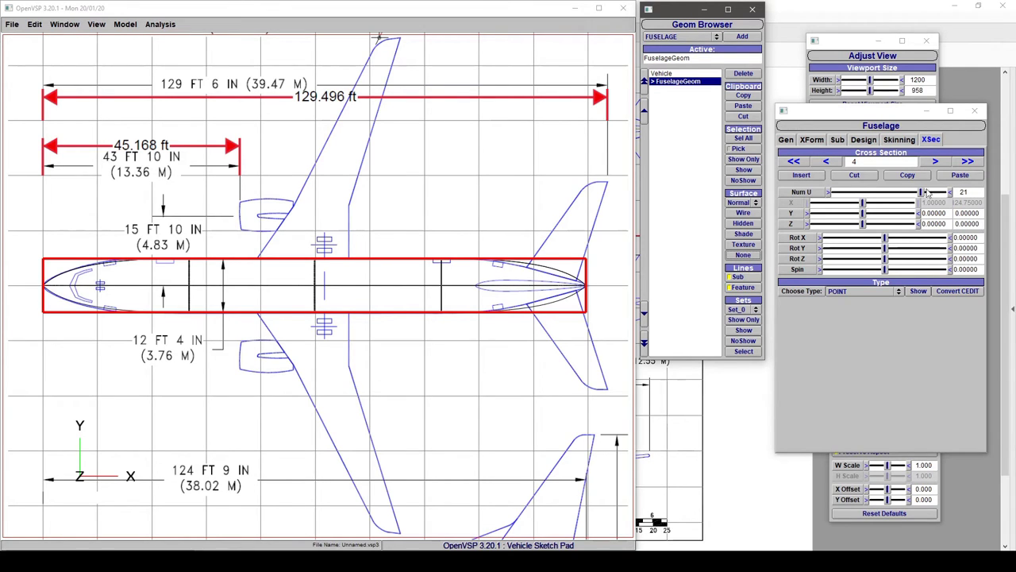
{"action": "left_click", "coordinate": [909, 141]}
- At skin cross-section 2, set side angle 19.57 and strength 1.84, raising the opposite strength
{"action": "left_click", "coordinate": [825, 162]}
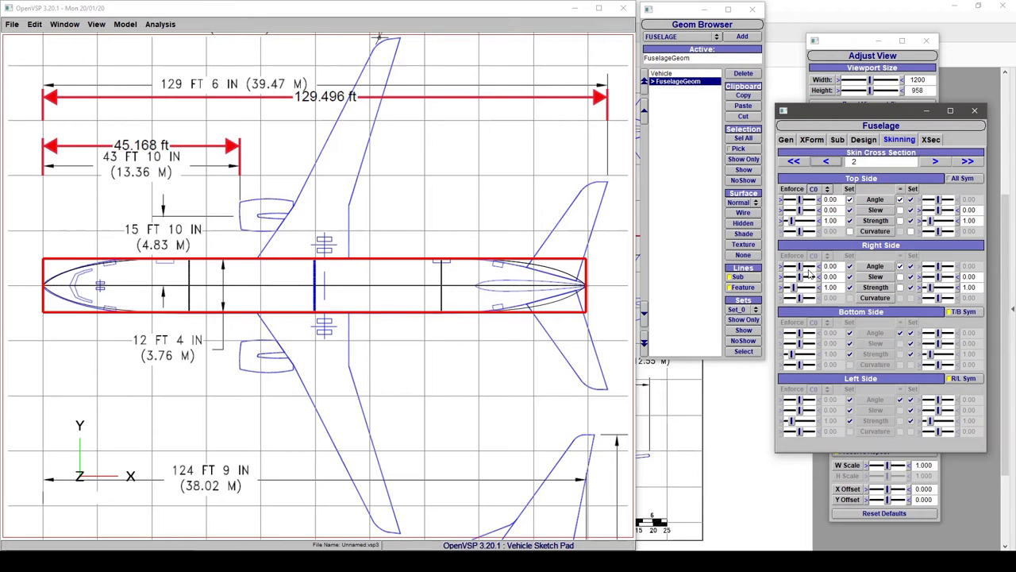
{"action": "left_click_drag", "start_coordinate": [802, 268], "coordinate": [811, 268]}
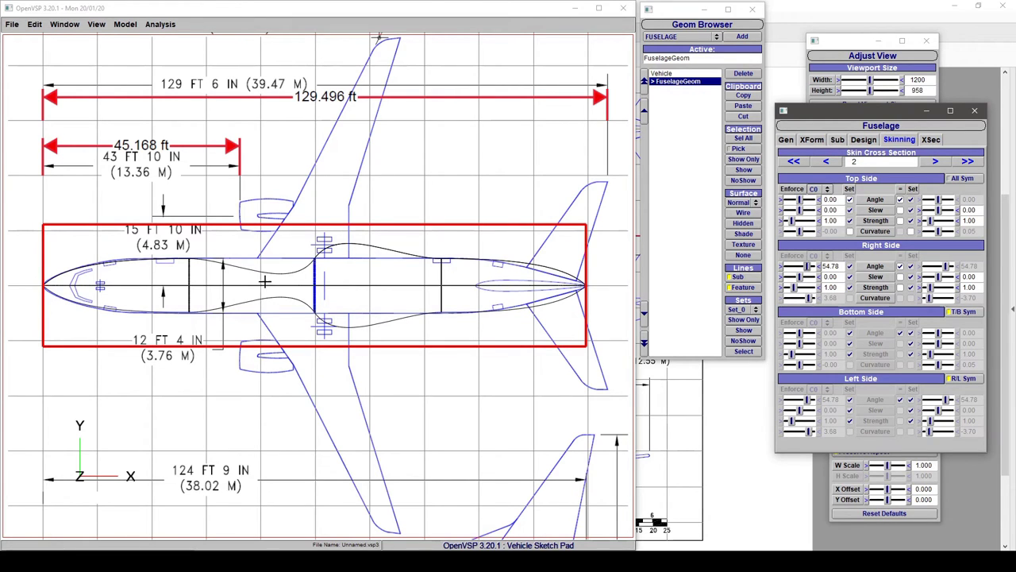
{"action": "left_click_drag", "start_coordinate": [809, 267], "coordinate": [798, 270]}
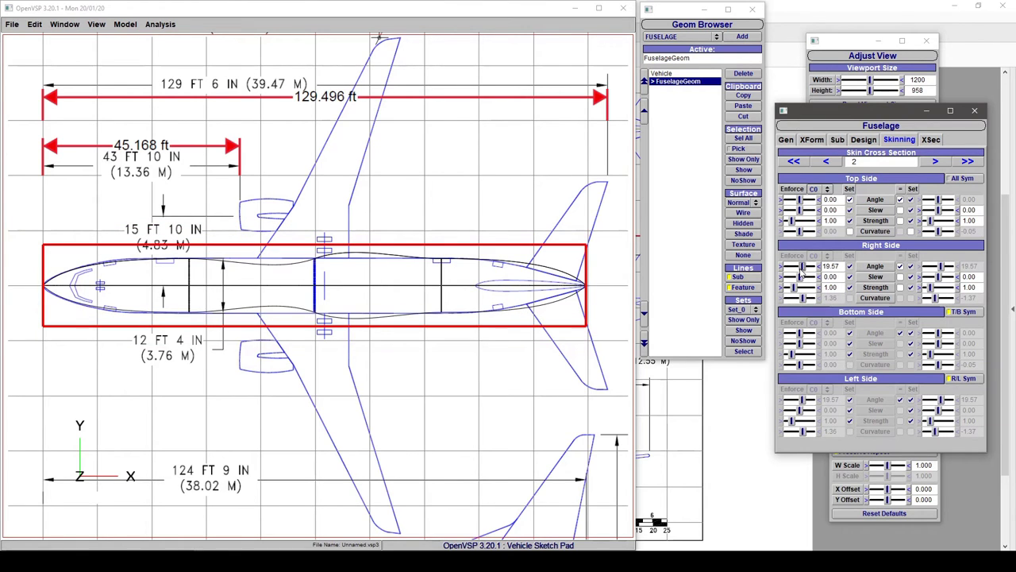
{"action": "left_click_drag", "start_coordinate": [798, 270], "coordinate": [802, 270]}
{"action": "left_click_drag", "start_coordinate": [793, 289], "coordinate": [802, 288]}
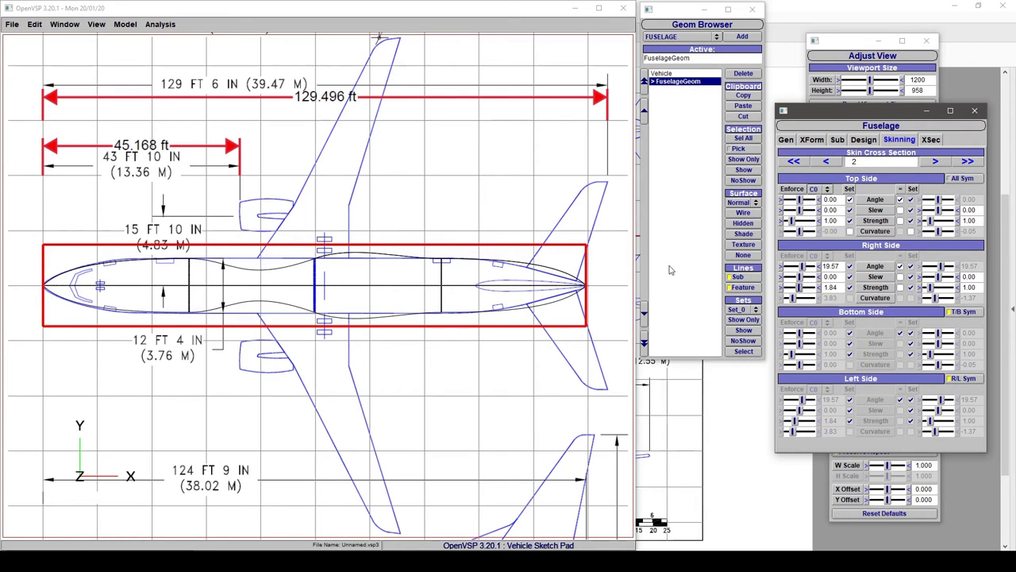
{"action": "left_click_drag", "start_coordinate": [932, 288], "coordinate": [918, 291]}
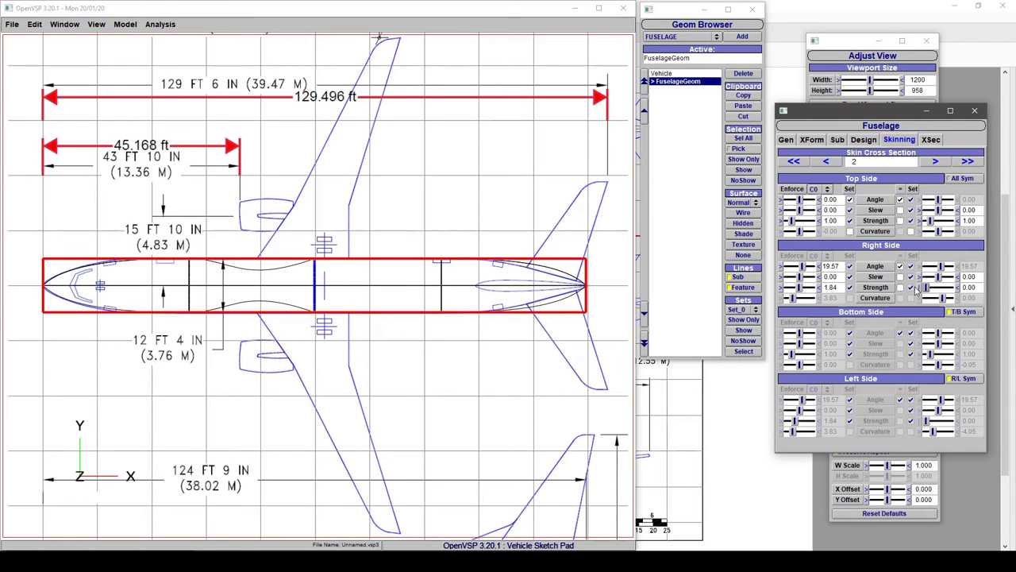
- Experiment with the opposite-side skin strength slider while watching the outline
{"action": "left_click_drag", "start_coordinate": [918, 291], "coordinate": [927, 287]}
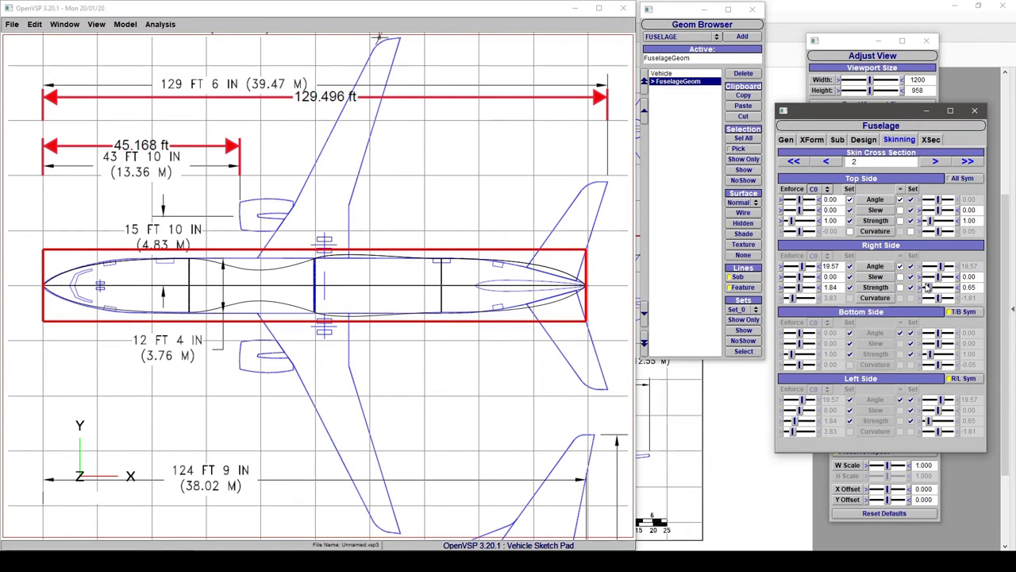
{"action": "left_click_drag", "start_coordinate": [927, 288], "coordinate": [919, 290]}
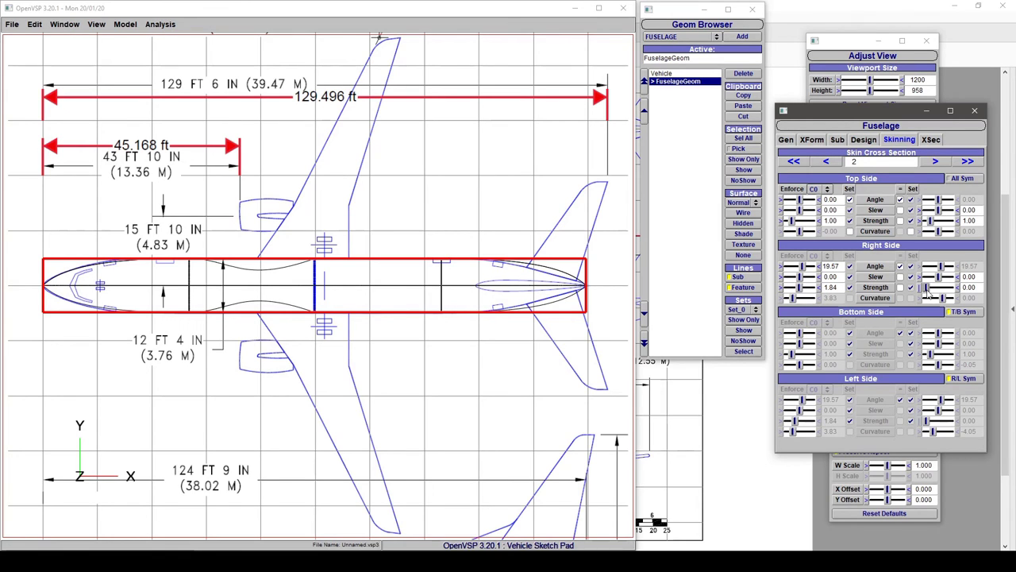
{"action": "left_click_drag", "start_coordinate": [926, 288], "coordinate": [930, 287]}
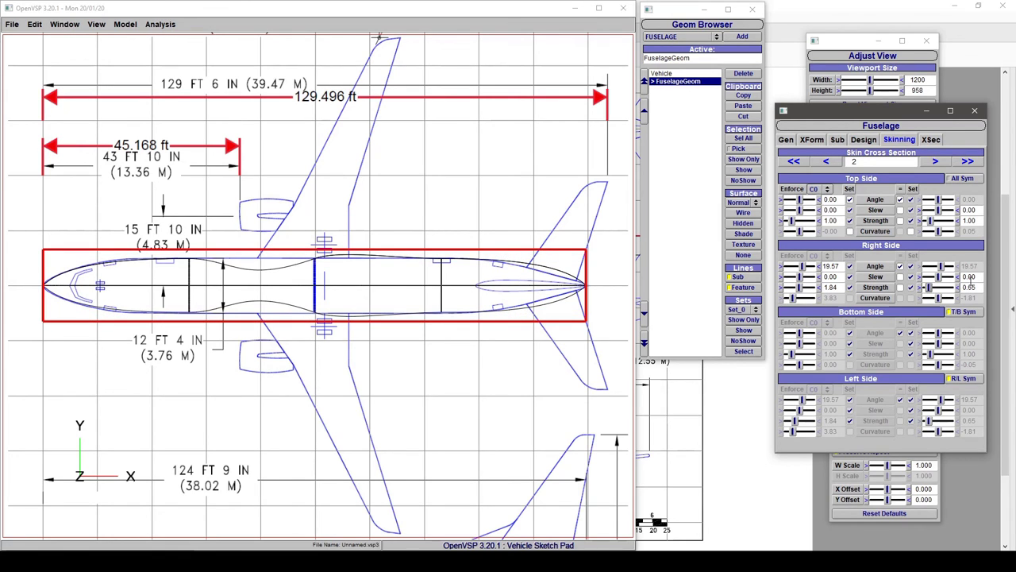
- Unlink the Angle = pair and set both side skin angles to 0
{"action": "left_click", "coordinate": [900, 266]}
{"action": "left_click_drag", "start_coordinate": [981, 266], "coordinate": [941, 270]}
{"action": "type", "text": "0"}
{"action": "key", "text": "Return"}
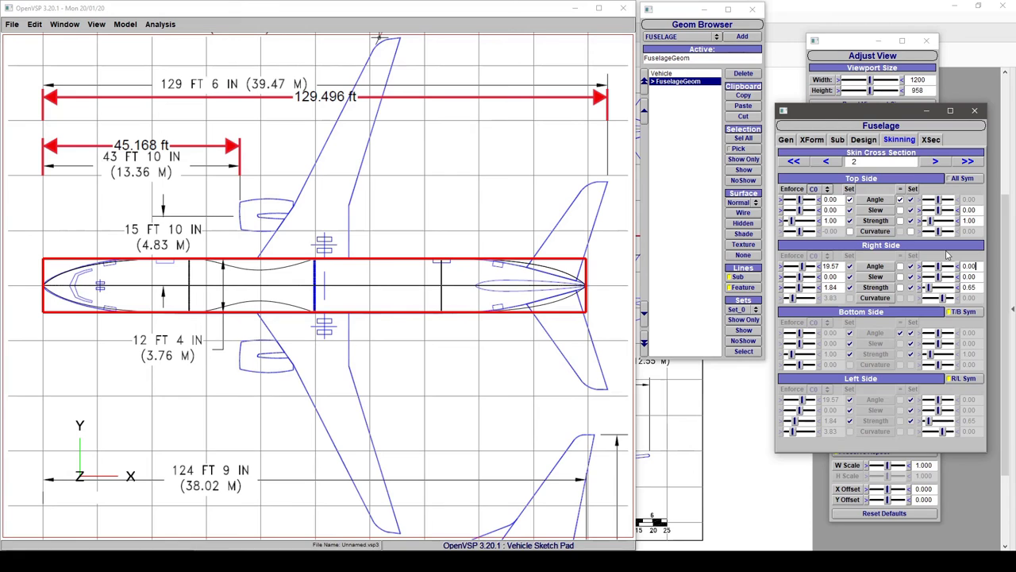
{"action": "left_click", "coordinate": [902, 267]}
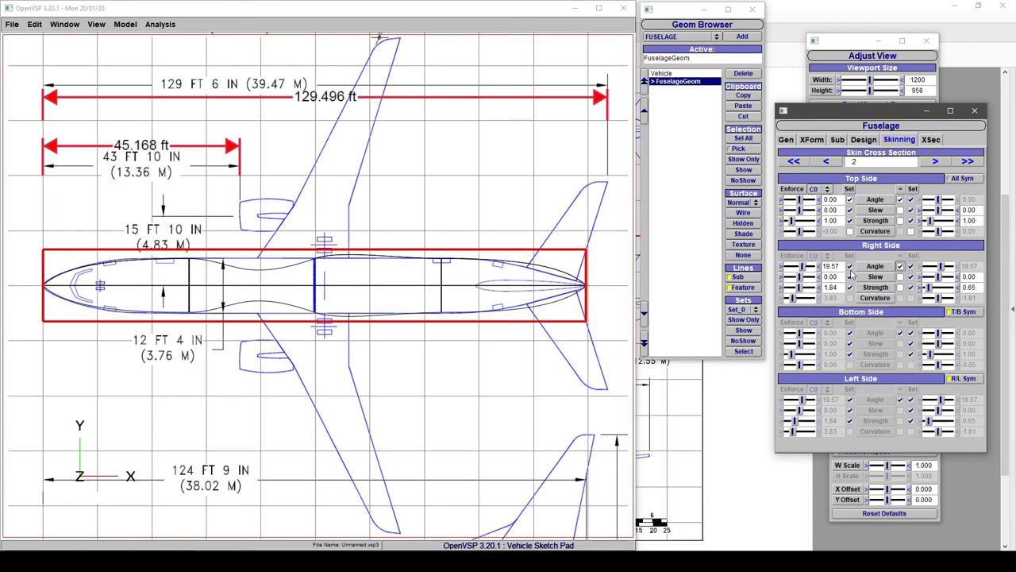
{"action": "left_click_drag", "start_coordinate": [842, 266], "coordinate": [810, 267]}
{"action": "type", "text": "0"}
{"action": "key", "text": "Return"}
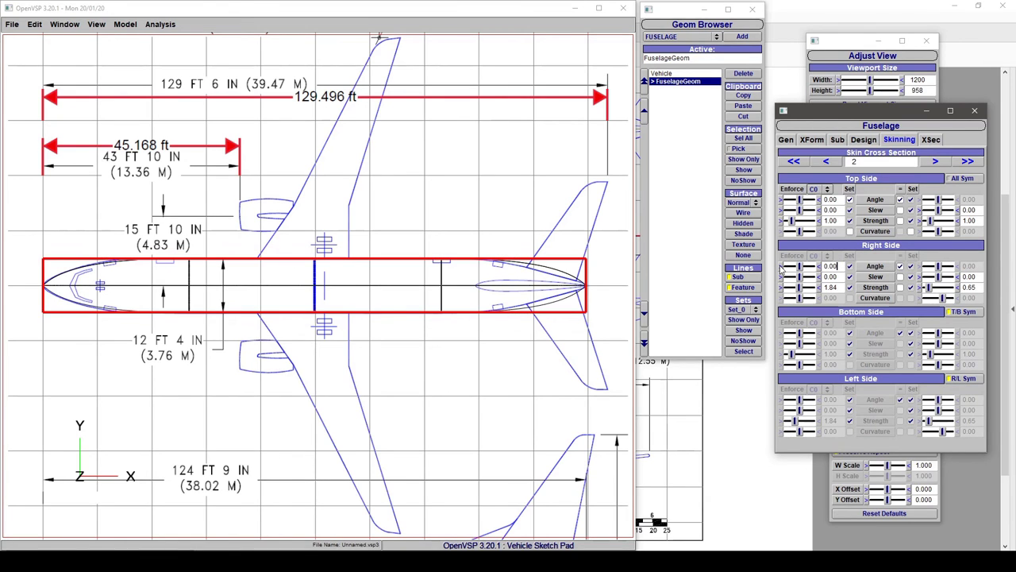
- Reset both side strengths to 1 and return to skin cross-section 1
{"action": "left_click_drag", "start_coordinate": [837, 289], "coordinate": [802, 295]}
{"action": "type", "text": "1"}
{"action": "key", "text": "Return"}
{"action": "left_click_drag", "start_coordinate": [984, 287], "coordinate": [962, 287]}
{"action": "type", "text": "1"}
{"action": "key", "text": "Return"}
{"action": "left_click", "coordinate": [830, 162]}
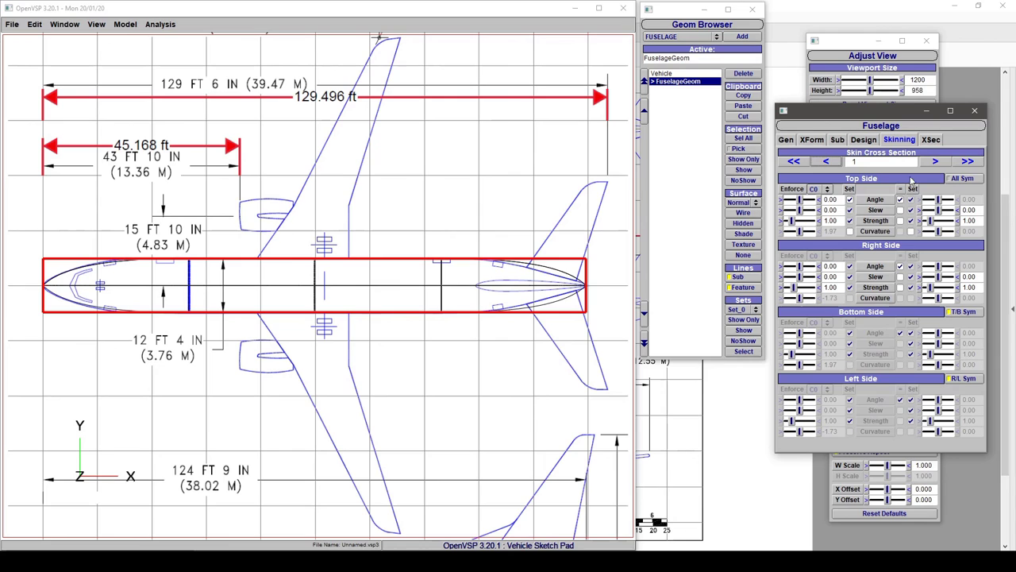
- Lower the right side skin strength at cross-sections 3 and 4, ending at 0.31 on the tail section
{"action": "left_click", "coordinate": [937, 162]}
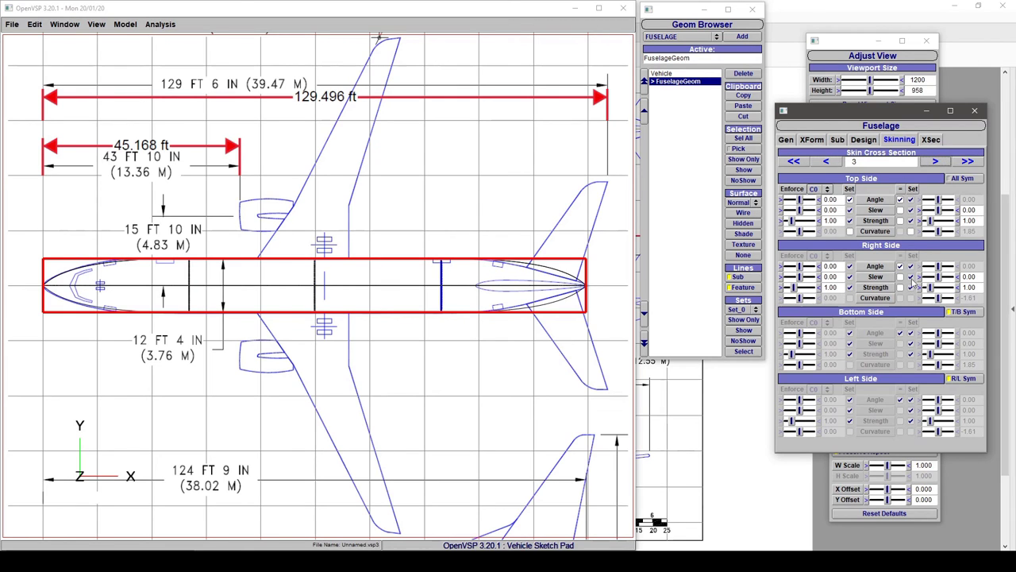
{"action": "mouse_move", "coordinate": [930, 287]}
{"action": "left_mouse_down"}
{"action": "mouse_move", "coordinate": [919, 294]}
{"action": "mouse_move", "coordinate": [930, 292]}
{"action": "left_mouse_up"}
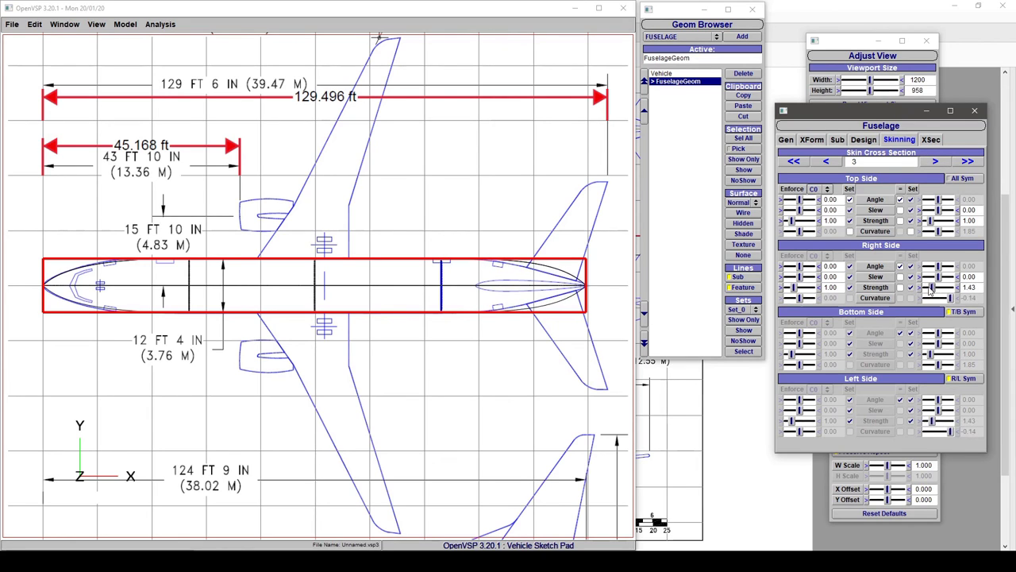
{"action": "left_click", "coordinate": [936, 162]}
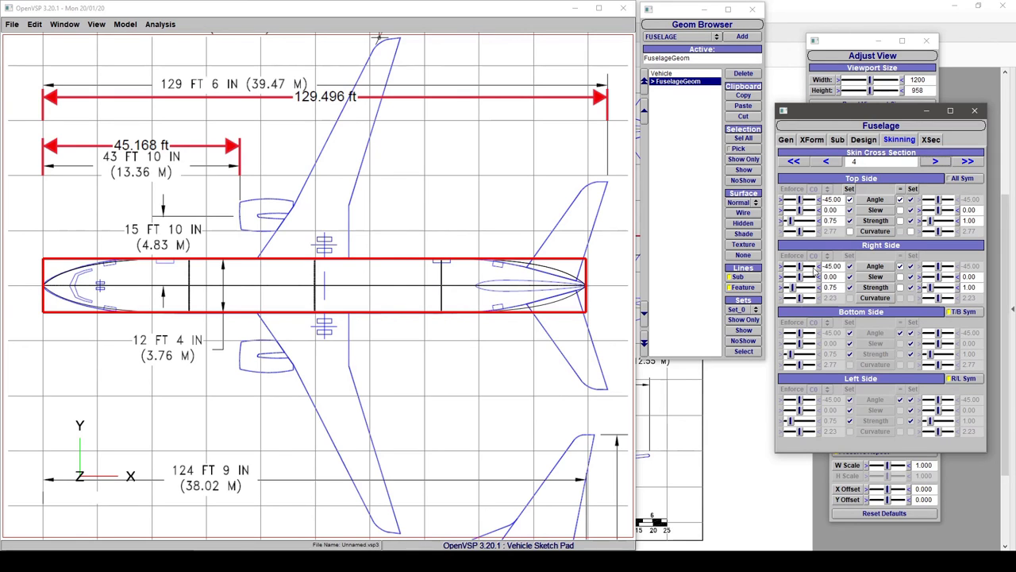
{"action": "left_click_drag", "start_coordinate": [795, 287], "coordinate": [791, 293]}
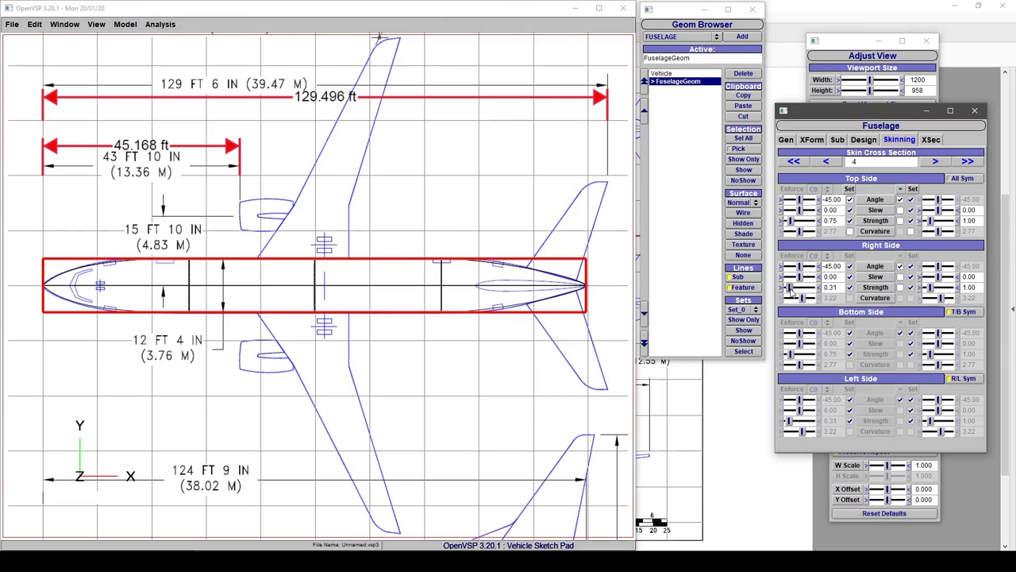